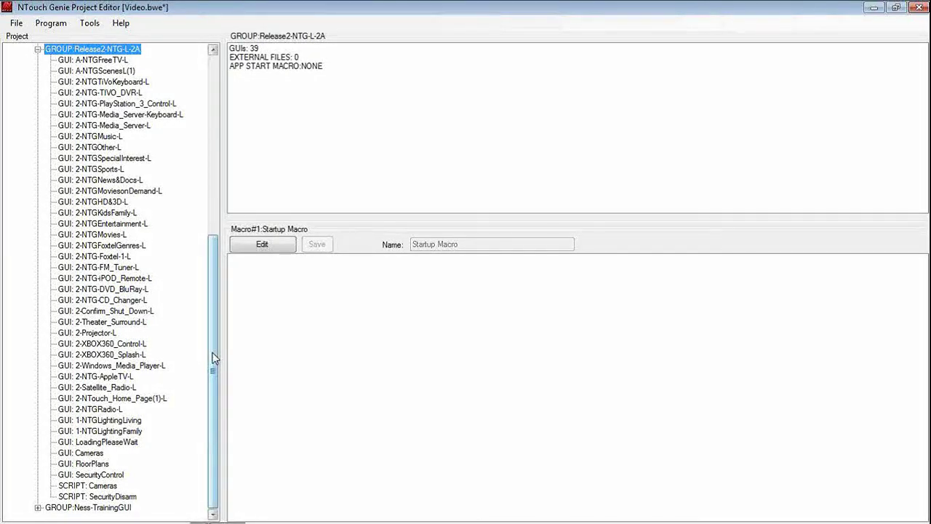
# Step: Scroll the project tree up to reveal the NTG4MACROS > MACROS entries
pyautogui.moveTo(214, 357); pyautogui.dragTo(224, 224)
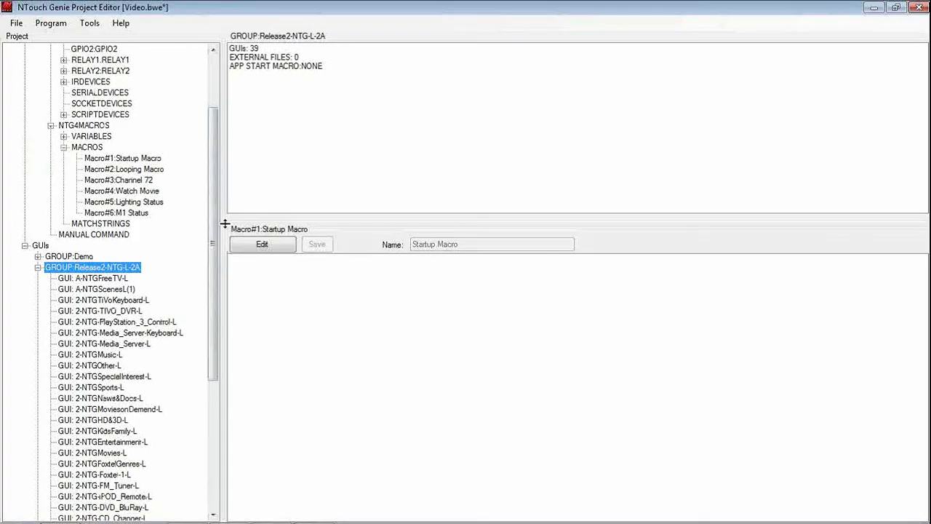
# Step: Review the Lighting Status script, then display M1 Status's four query and delay lines
pyautogui.click(122, 203)
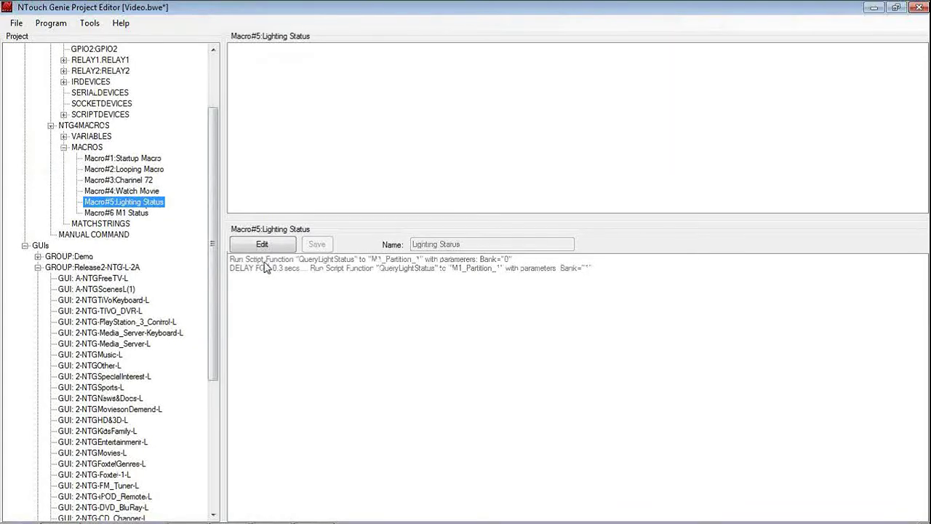
pyautogui.click(138, 213)
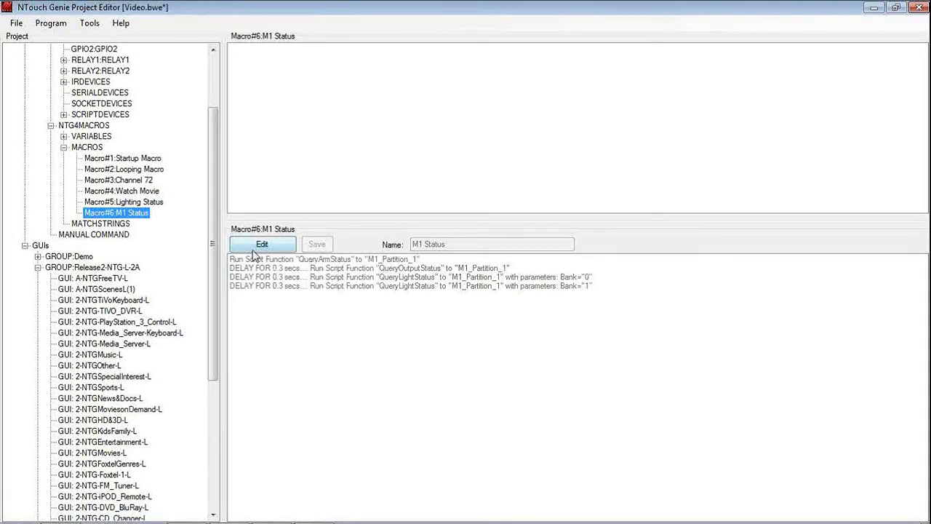
pyautogui.moveTo(216, 219); pyautogui.dragTo(216, 311)
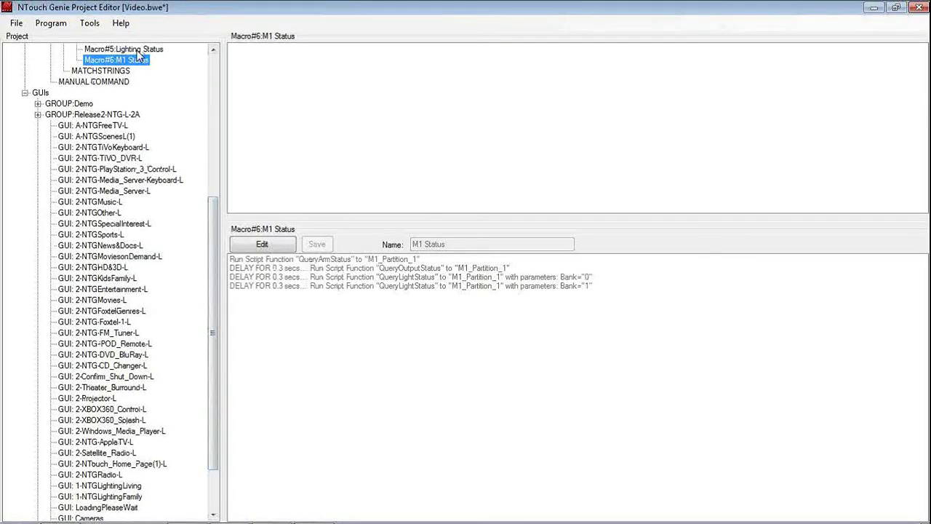
# Step: Recheck Lighting Status, then open page 1-NTGLightingLiving in the GUI Editor
pyautogui.click(137, 51)
pyautogui.click(121, 172)
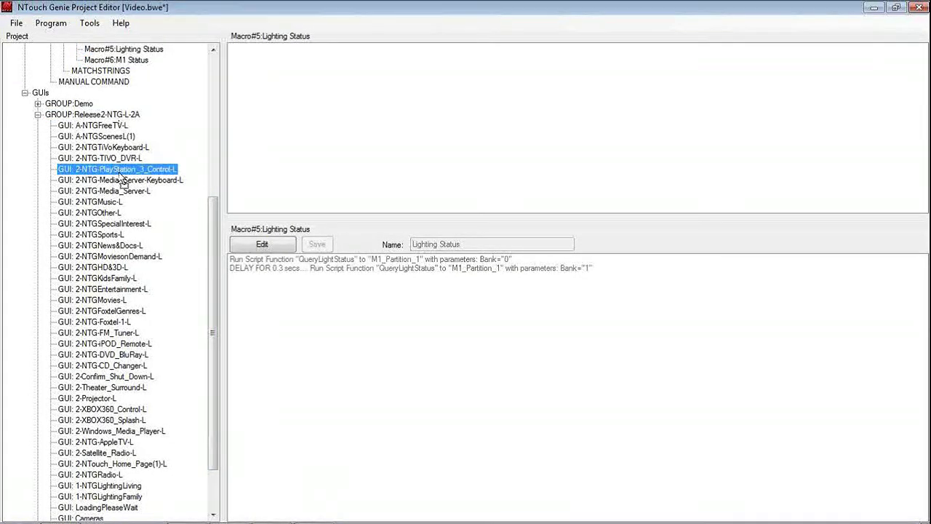
pyautogui.click(124, 356)
pyautogui.click(119, 411)
pyautogui.click(112, 488)
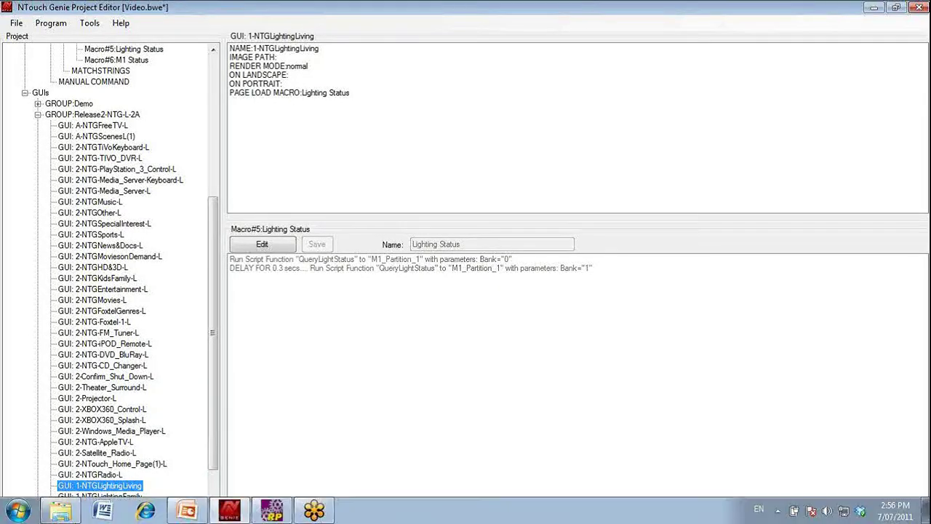
pyautogui.doubleClick(104, 485)
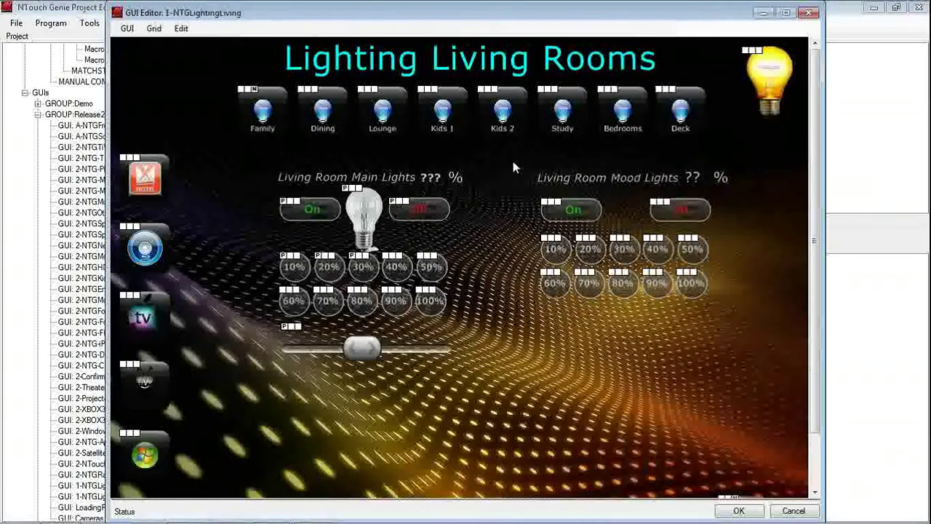
pyautogui.click(367, 233)
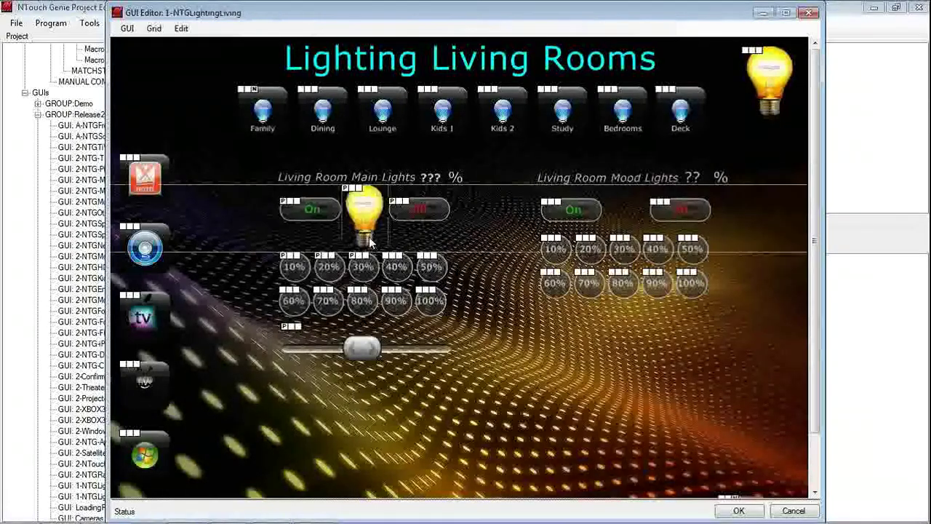
pyautogui.click(431, 177)
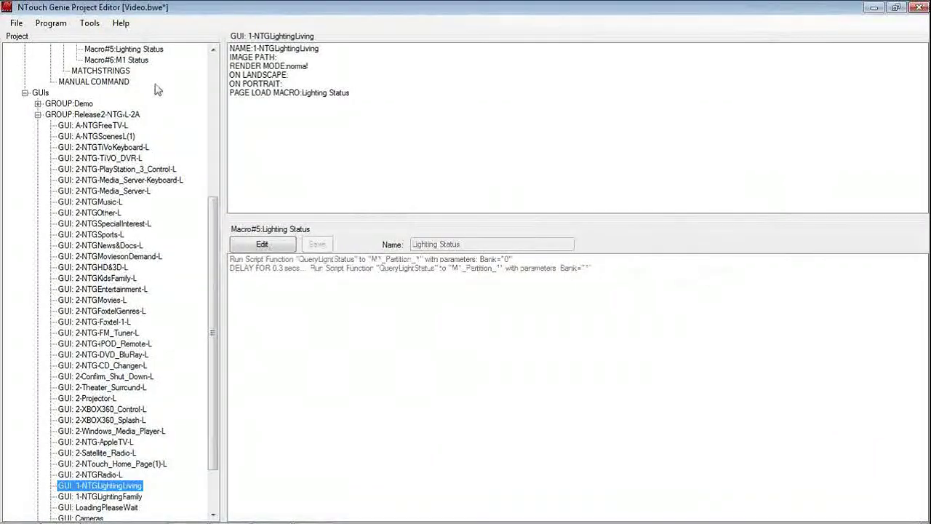
# Step: Show the M1 Status script and the FloorPlans page details
pyautogui.click(132, 63)
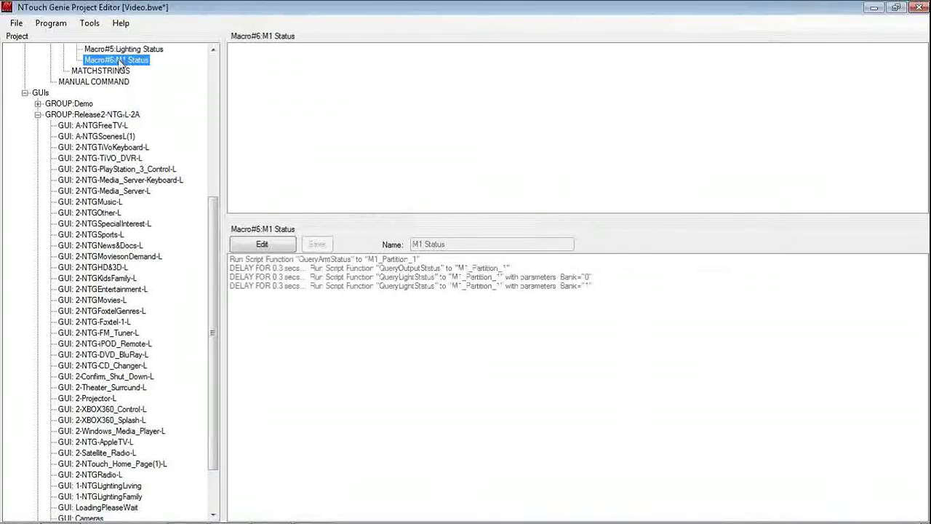
pyautogui.scroll(-1, 115, 455)
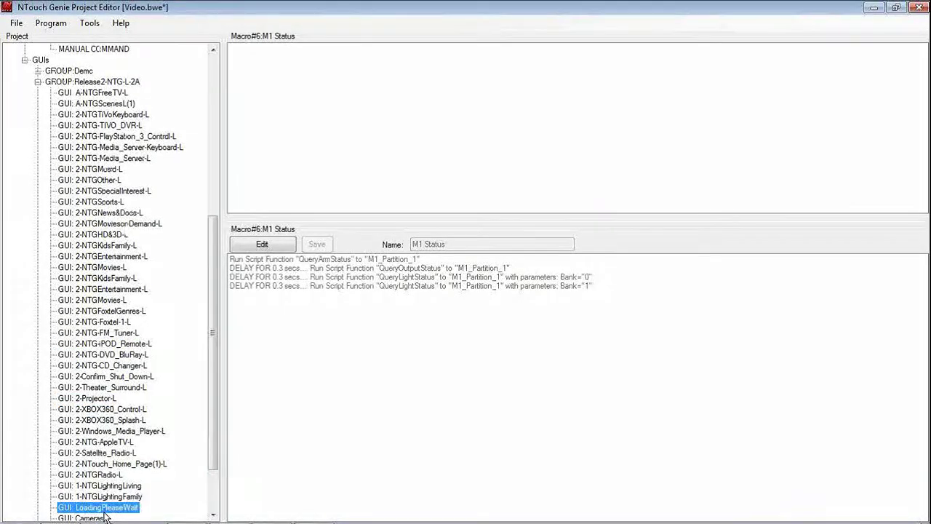
pyautogui.click(88, 485)
pyautogui.click(102, 497)
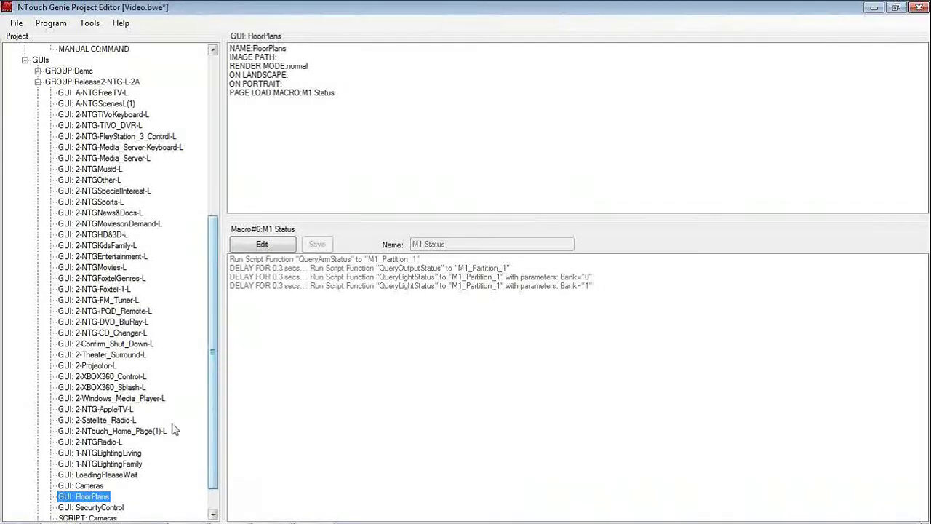
# Step: Open FloorPlans in the GUI Editor, inspect the Security Status label, and close it with OK
pyautogui.doubleClick(83, 497)
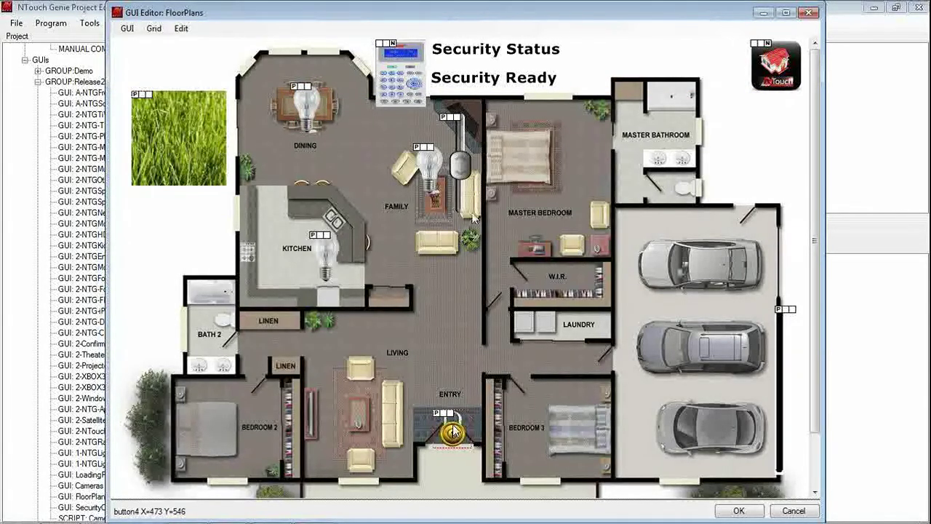
pyautogui.click(481, 56)
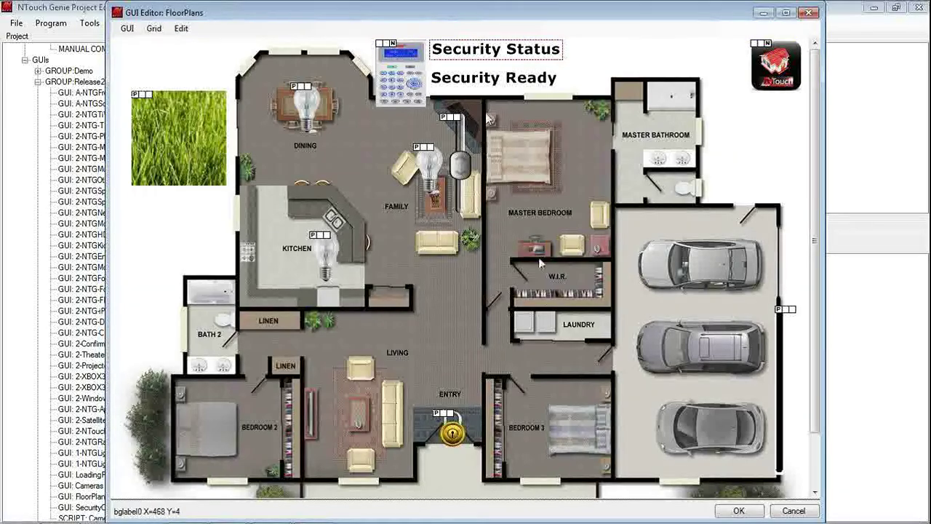
pyautogui.click(738, 511)
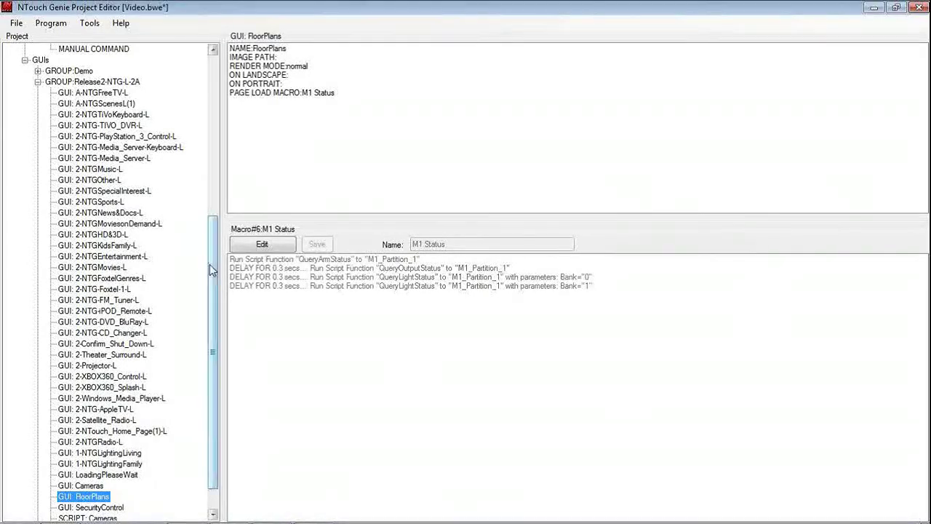
# Step: Try dropping M1 Status onto SecurityControl, then view the Release2-NTG-L-2A group details
pyautogui.scroll(1, 211, 270)
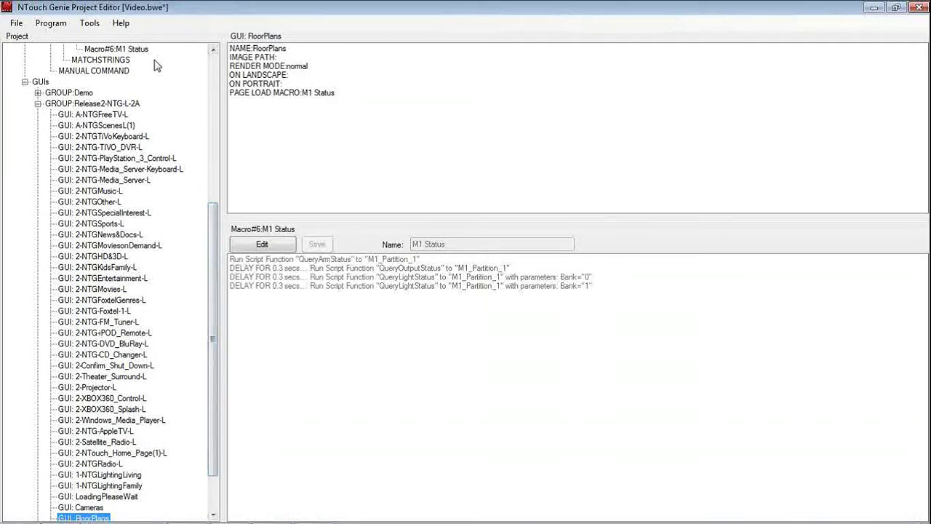
pyautogui.moveTo(128, 48); pyautogui.dragTo(120, 511)
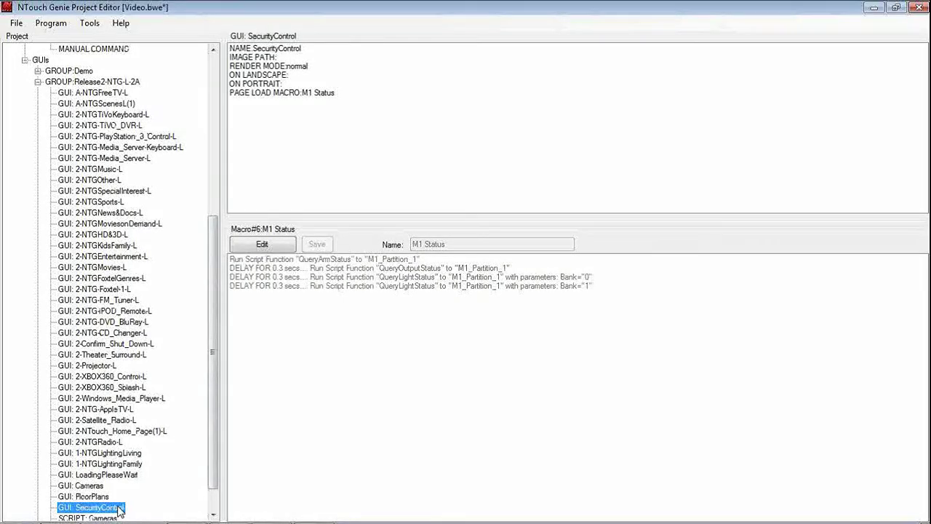
pyautogui.moveTo(209, 349); pyautogui.dragTo(213, 314)
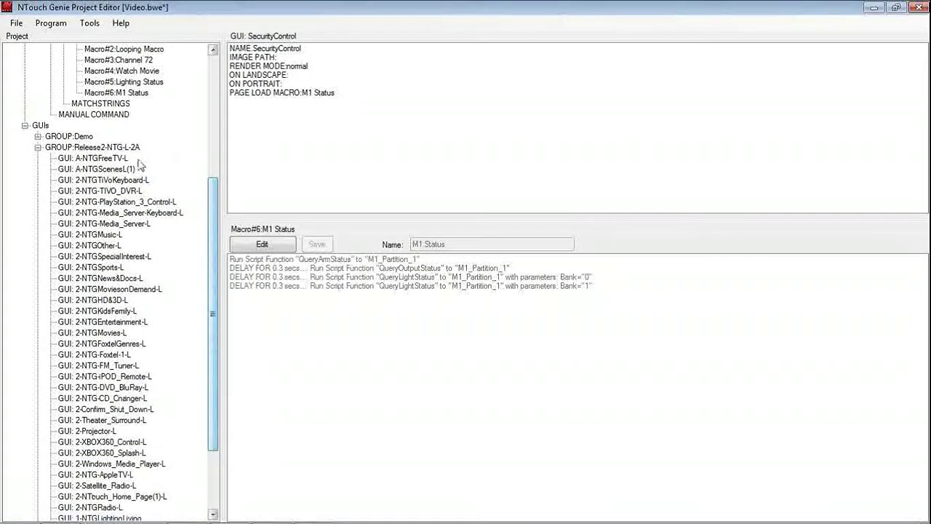
pyautogui.click(125, 94)
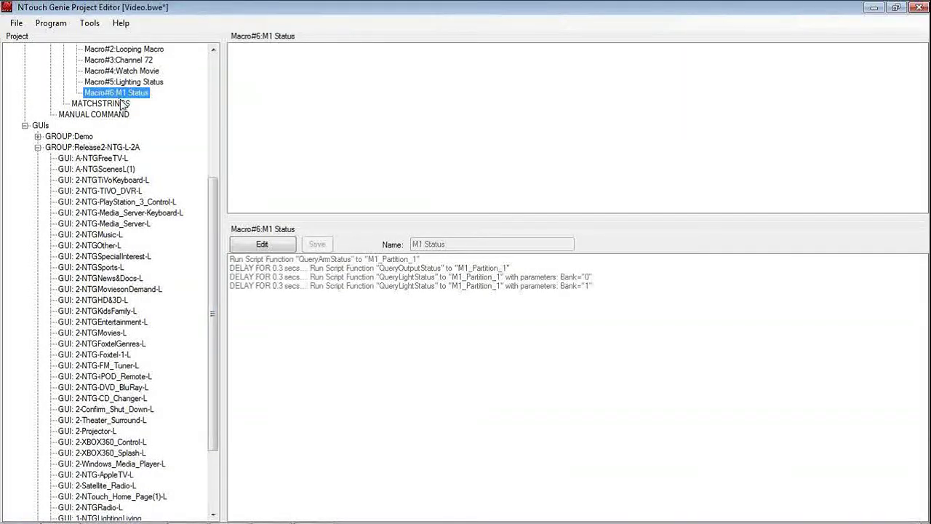
pyautogui.click(87, 148)
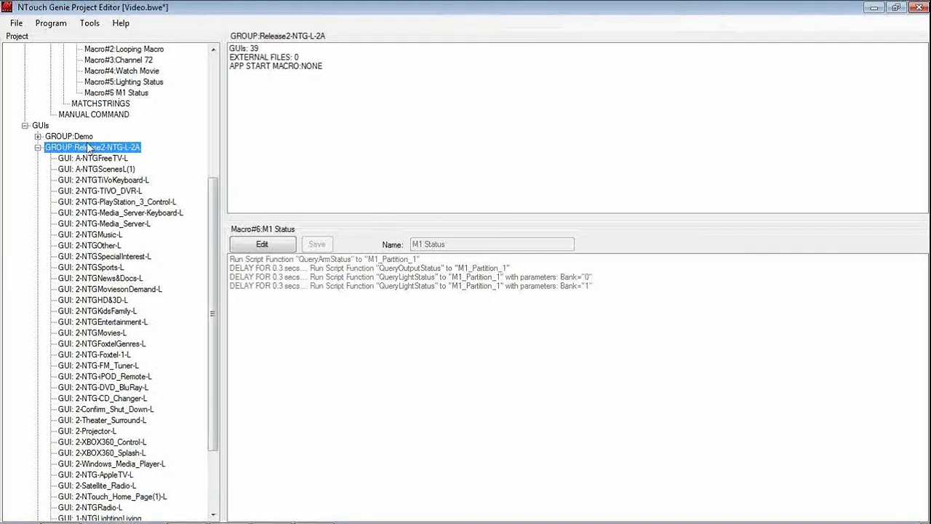
pyautogui.click(89, 93)
# Step: Drop M1 Status onto group Release2-NTG-L-2A so APP START MACRO reads M1 Status
pyautogui.moveTo(88, 92); pyautogui.dragTo(87, 145)
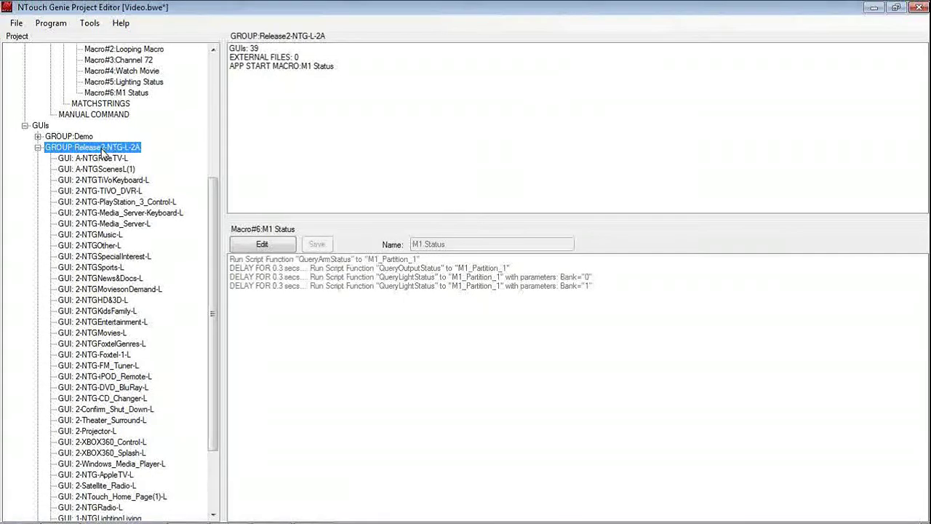
pyautogui.scroll(-3, 214, 322)
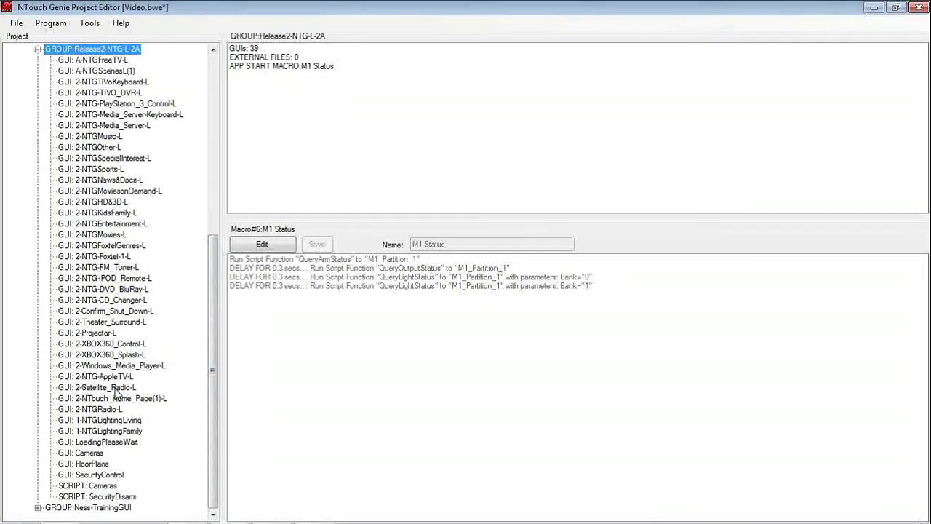
# Step: Open the 1-NTGLightingLiving page in the GUI Editor via Edit
pyautogui.click(104, 422)
pyautogui.rightClick(105, 420)
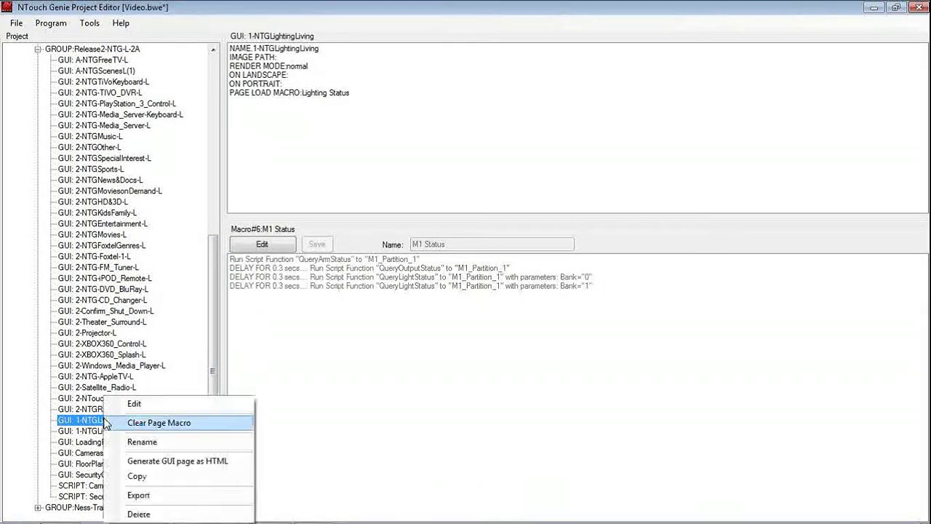
pyautogui.click(124, 406)
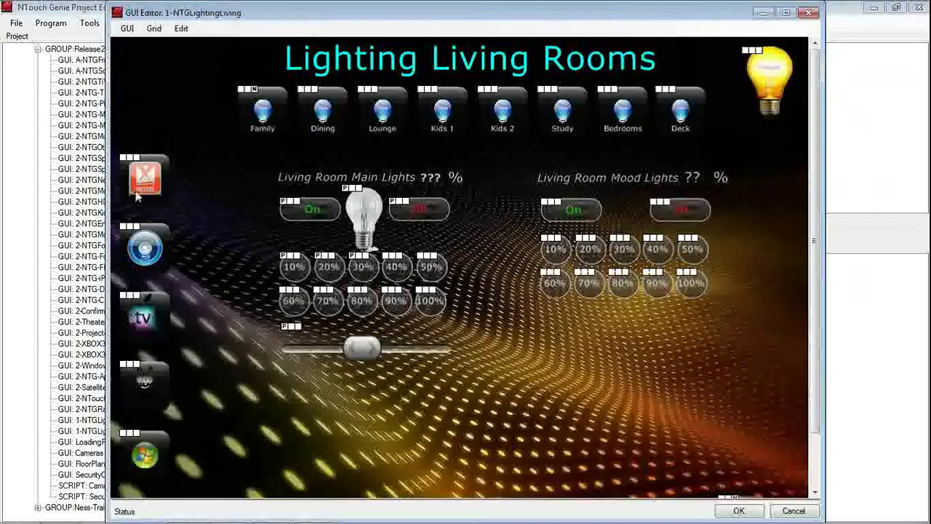
# Step: Check Page Macros shows M1 Status on app start and Lighting Status on page load, then close the editor
pyautogui.click(129, 29)
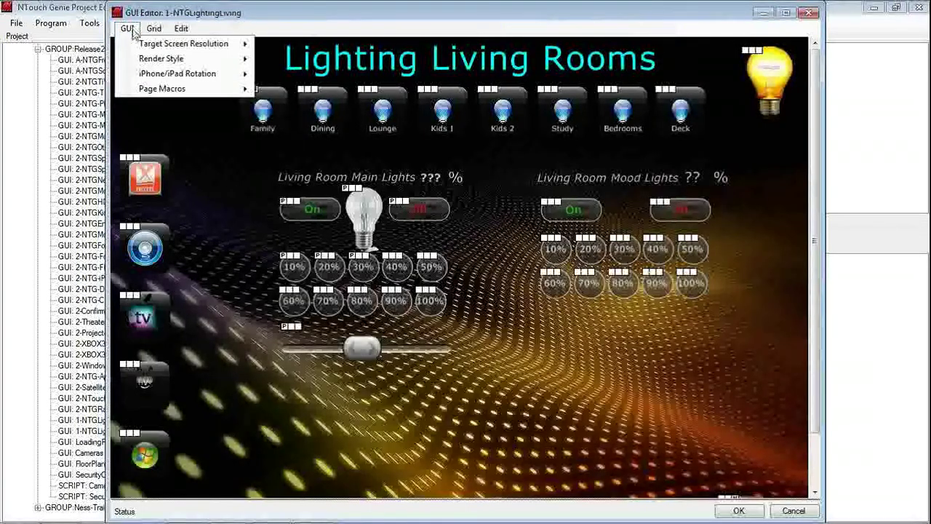
pyautogui.moveTo(137, 97)
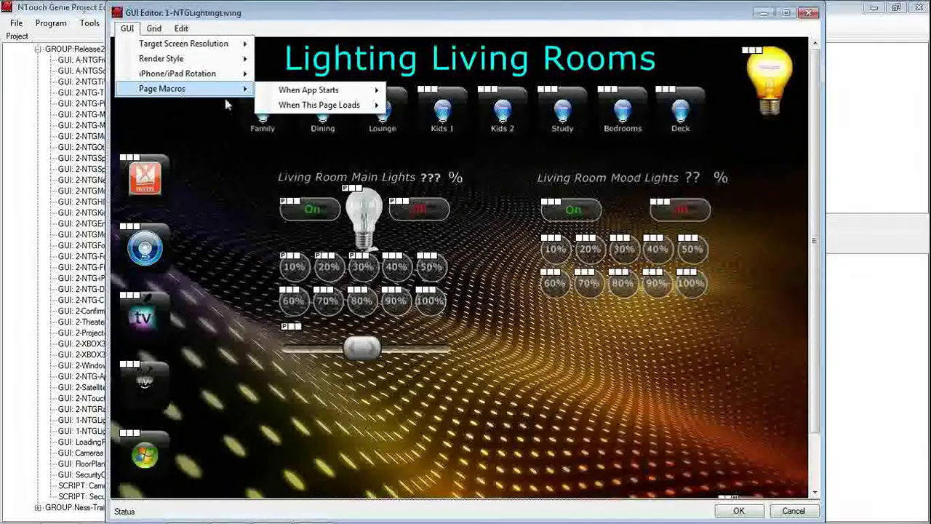
pyautogui.moveTo(291, 99)
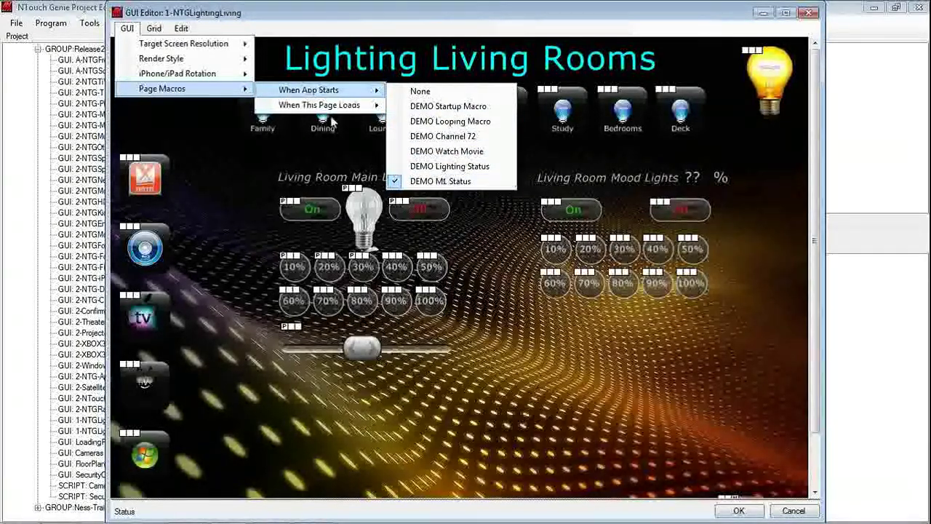
pyautogui.moveTo(333, 109)
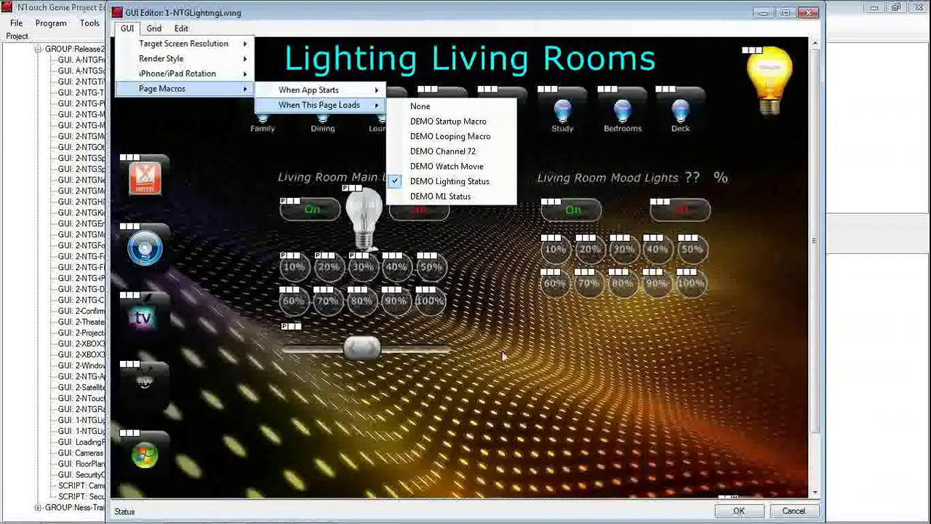
pyautogui.click(536, 436)
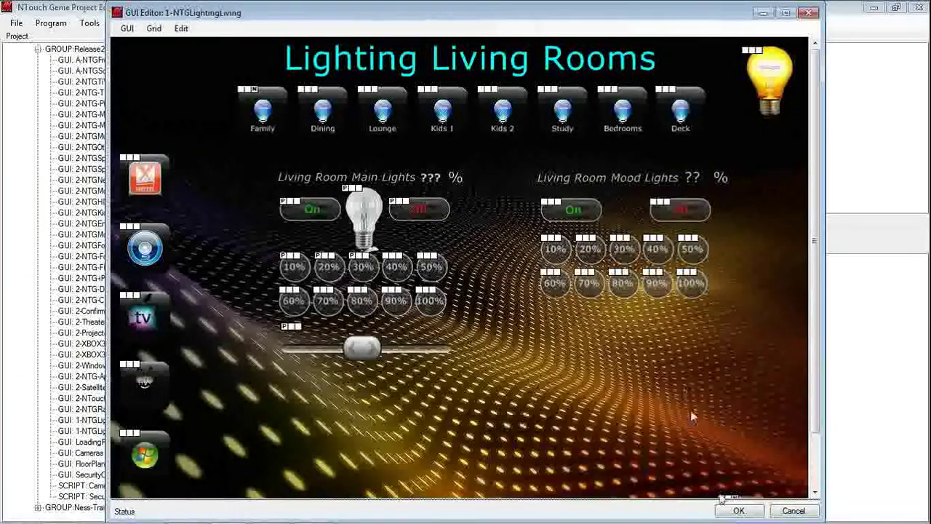
pyautogui.click(736, 511)
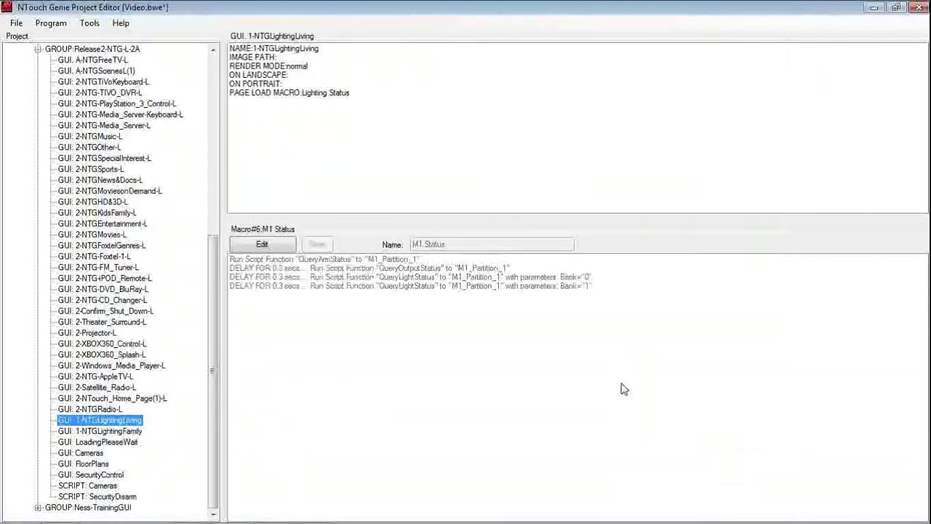